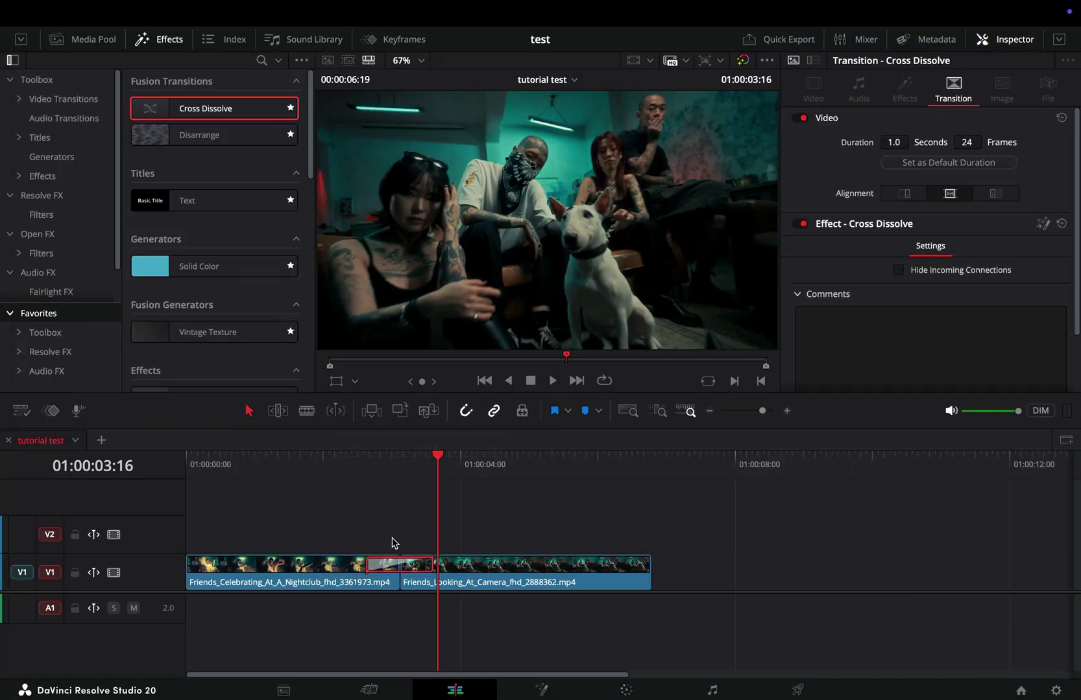
- Insert a Merge node after the CrossDissolve in the transition's Fusion graph
click(1044, 225)
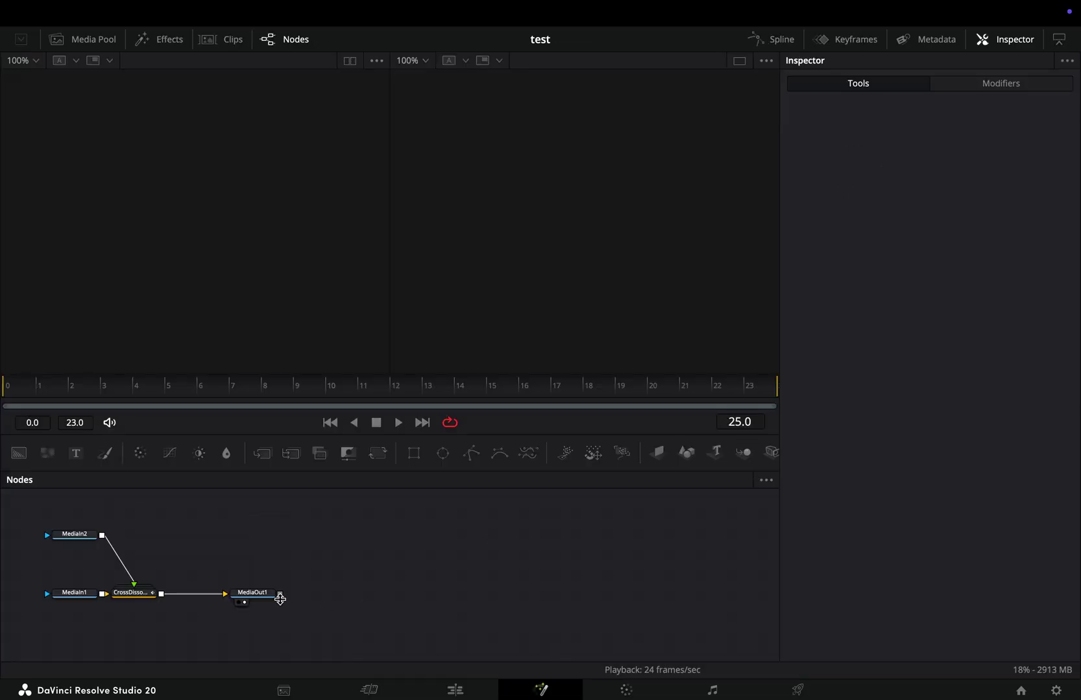
key(2)
drag(253, 592, 543, 594)
click(130, 592)
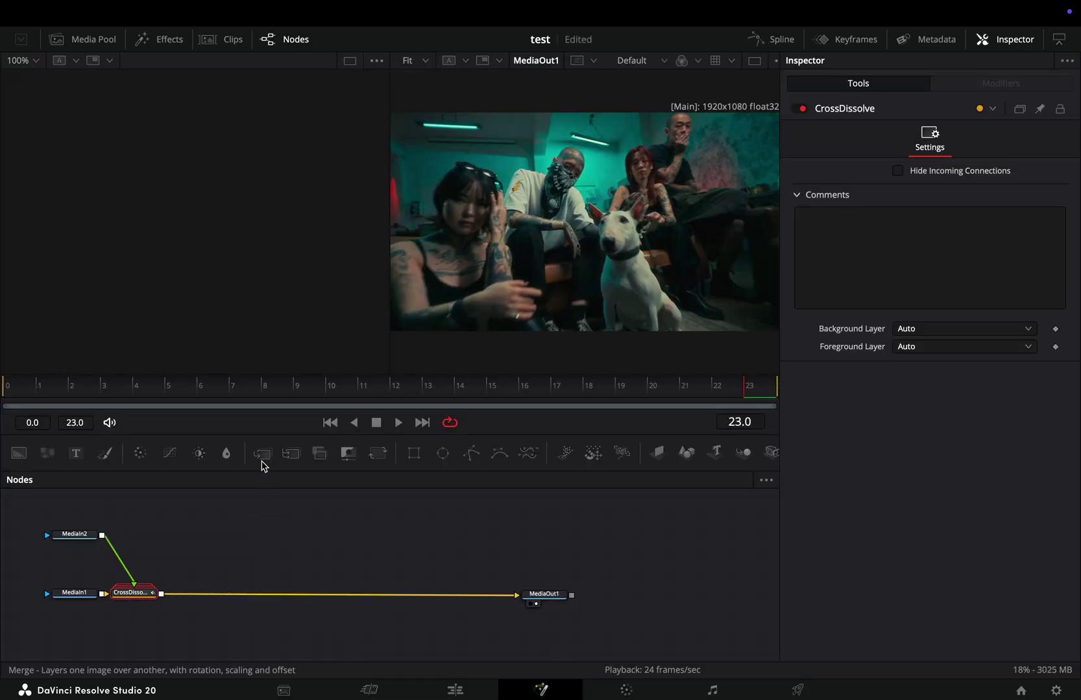
click(262, 456)
drag(361, 594, 293, 594)
- Add a Frame Average fed by the dissolve, sampling Both directions over 2 frames
key(shift+space)
text(fram)
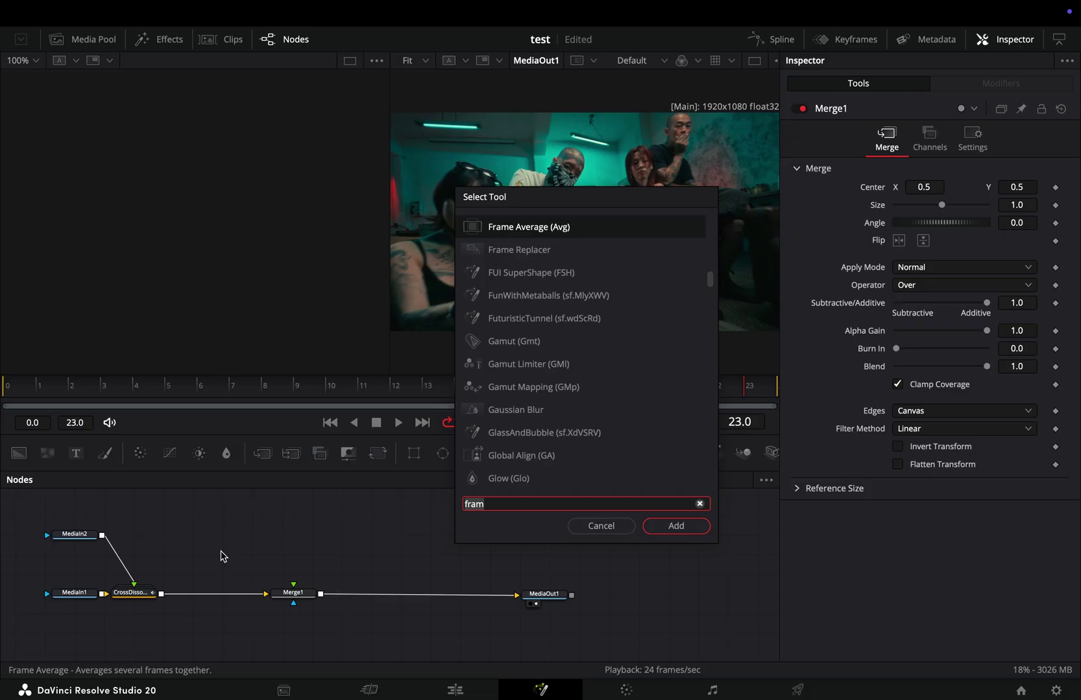
text(e)
key(Return)
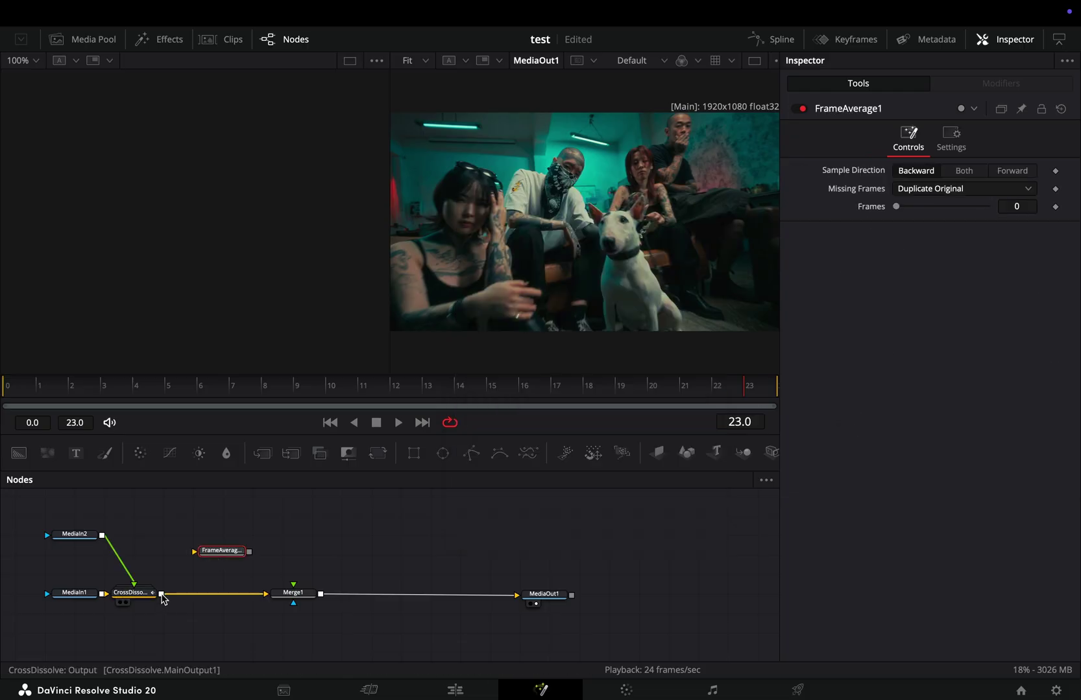
drag(161, 594, 221, 552)
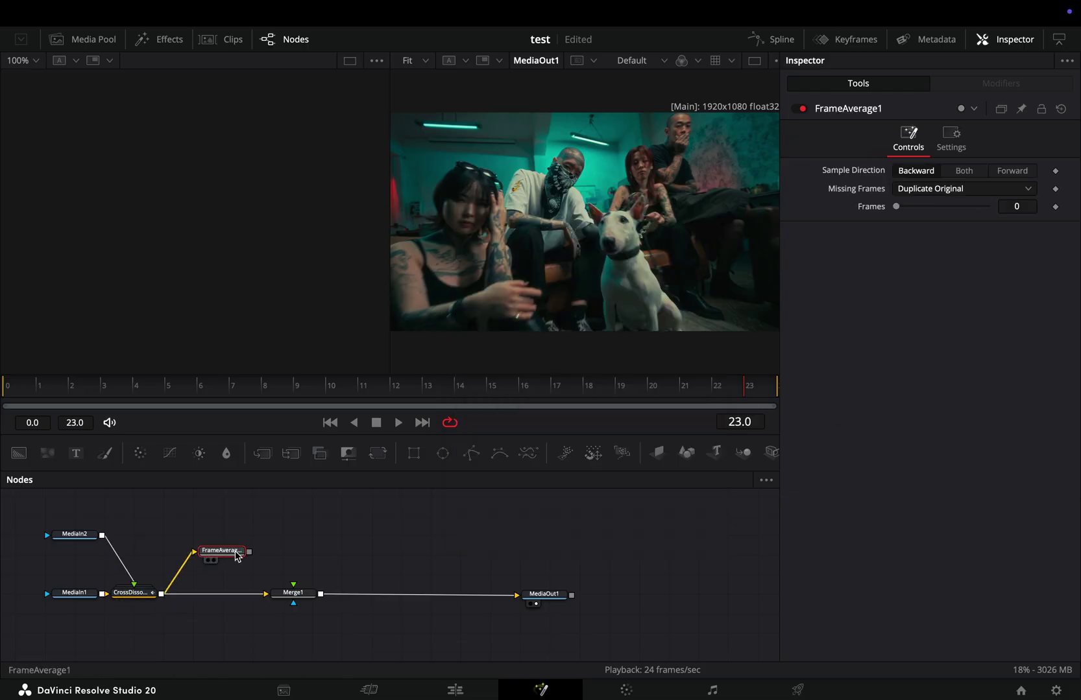
click(932, 129)
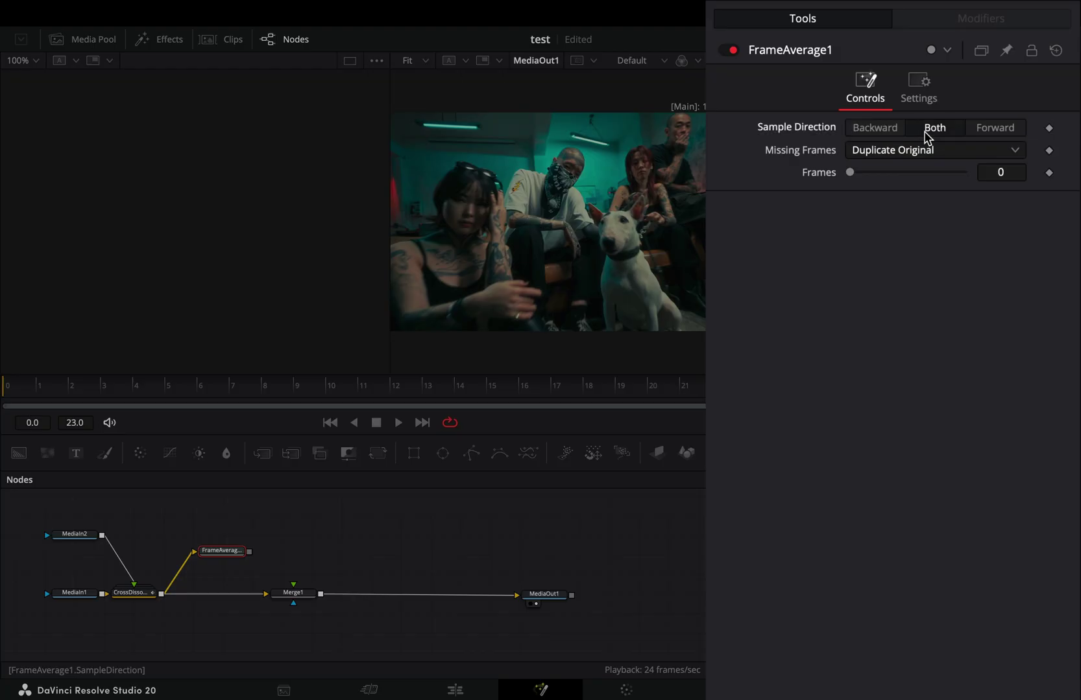
click(887, 173)
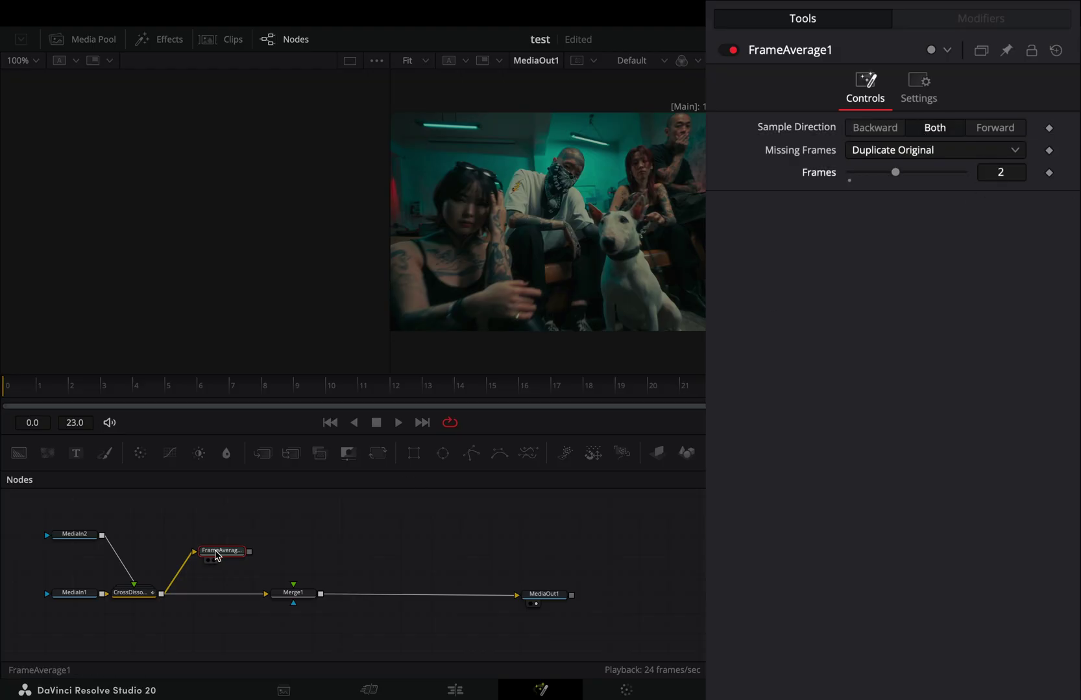
drag(221, 551, 216, 547)
- Add a Time Speed at speed -1 and connect it to the Merge foreground
key(shift+space)
text(times)
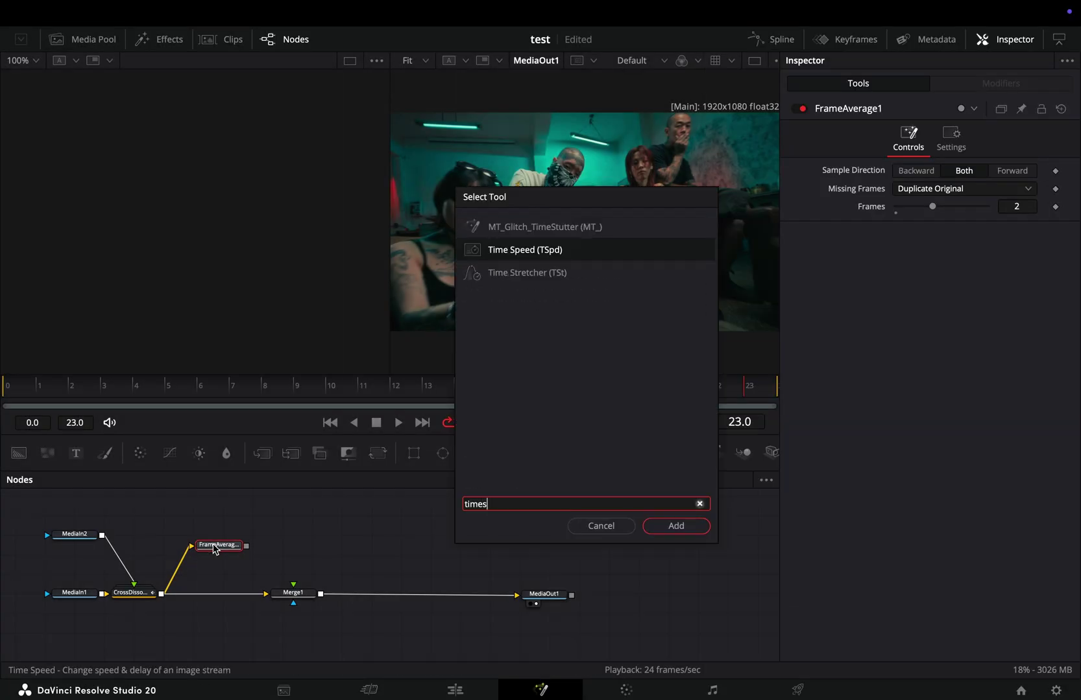
key(Return)
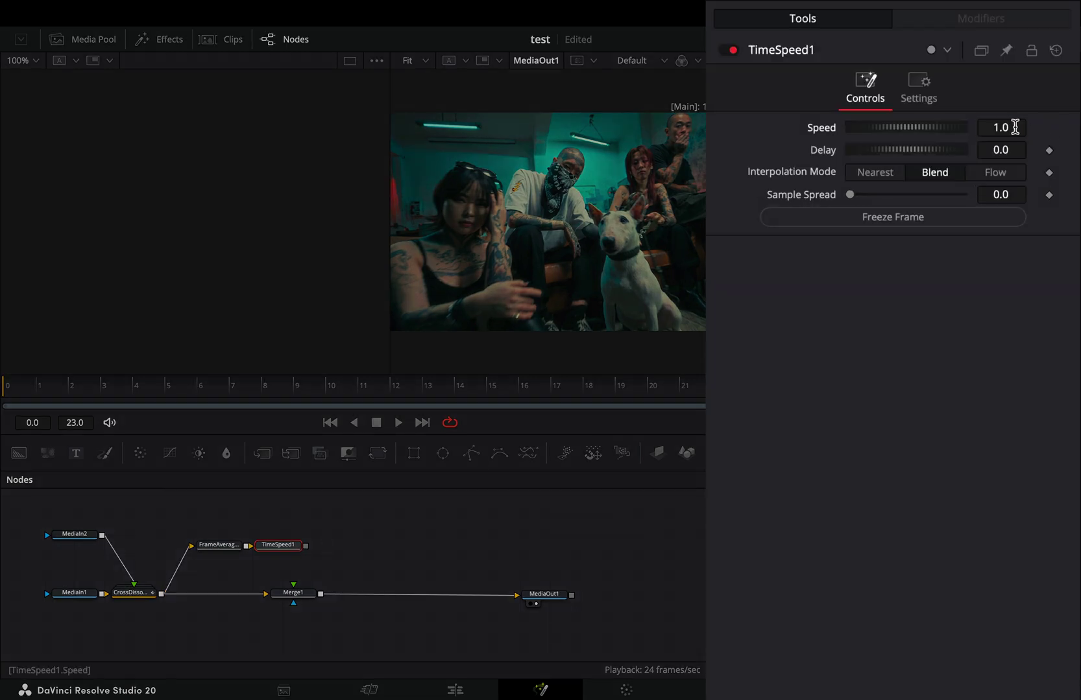
double_click(1014, 128)
text(-1)
key(Tab)
key(Return)
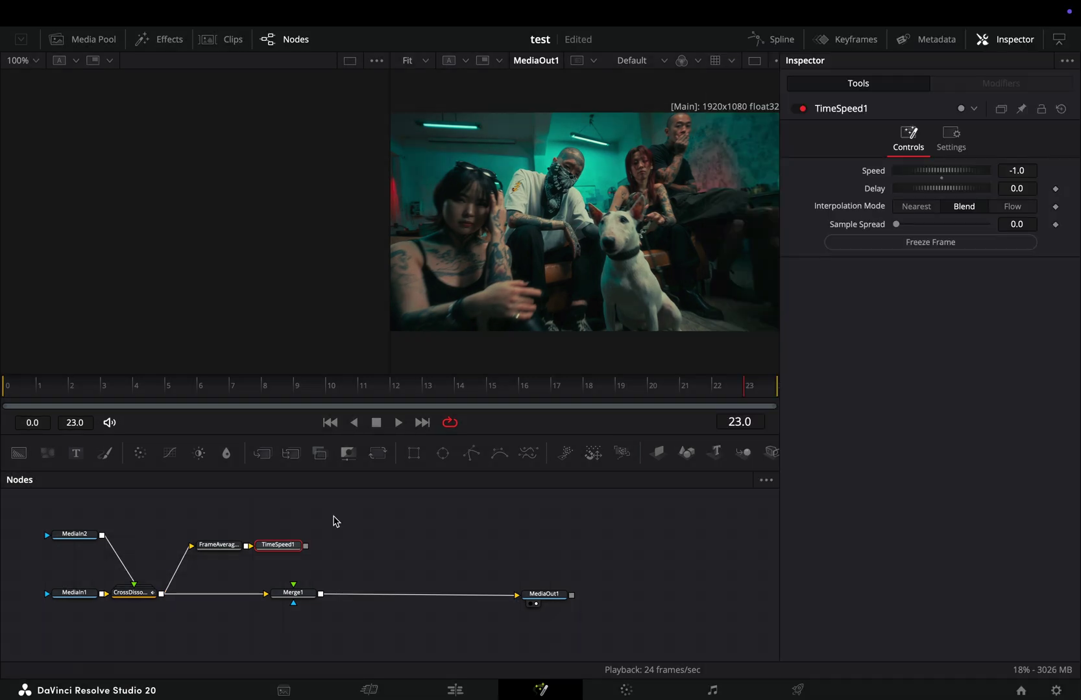
drag(306, 547, 293, 583)
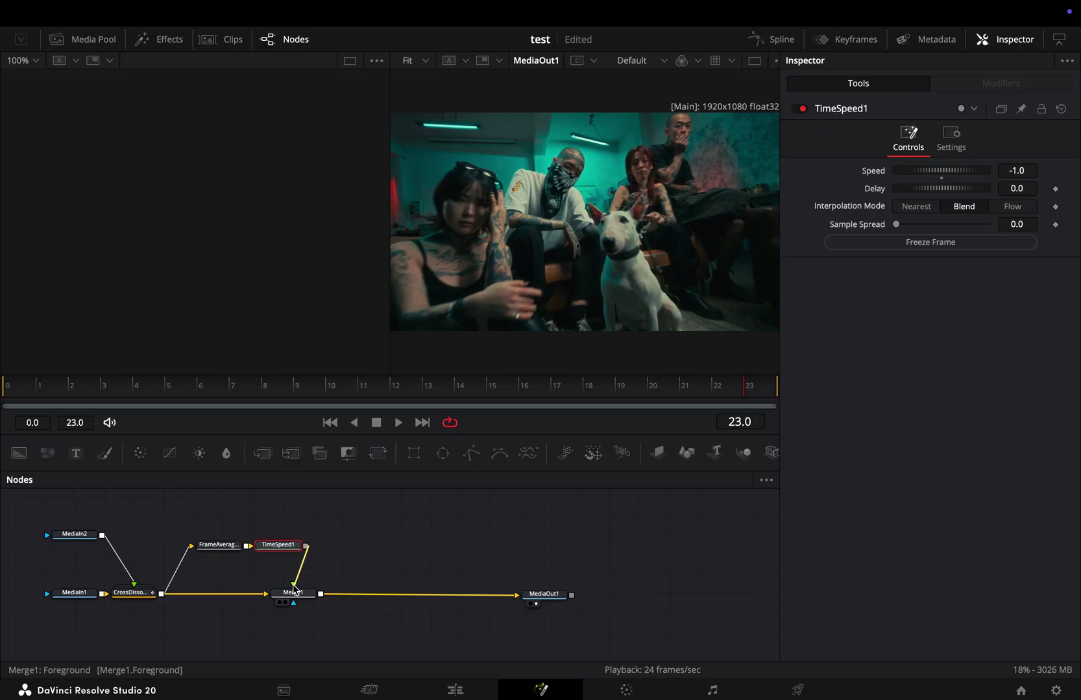
- Drive Merge1's Blend with an Anim Curves modifier and enable Mirror
click(293, 595)
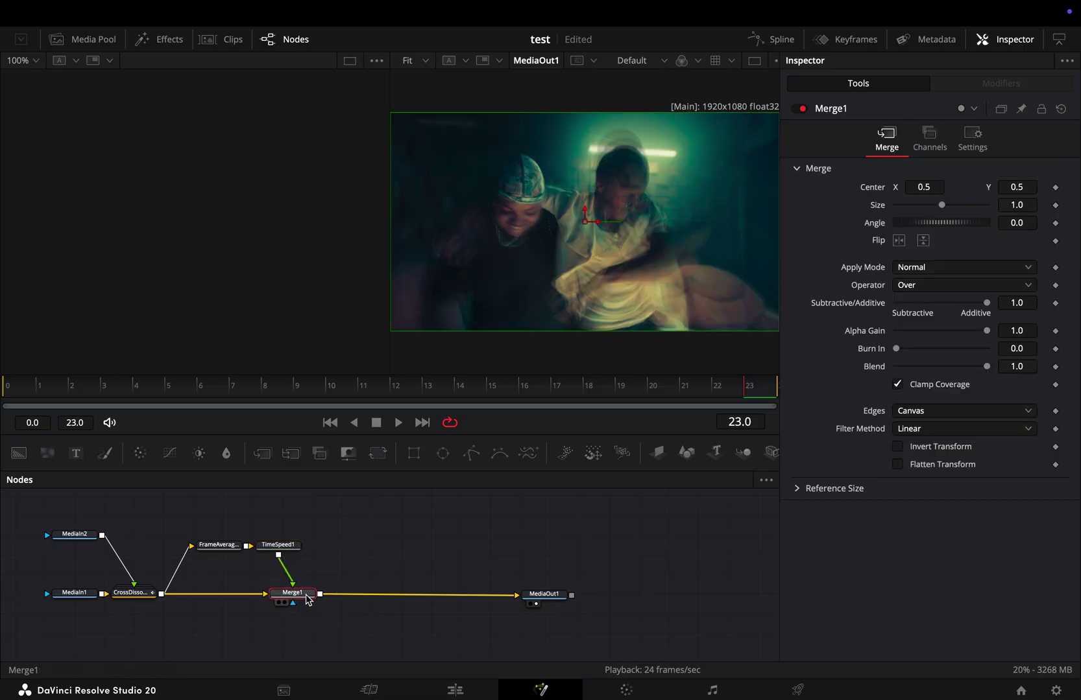
right_click(882, 369)
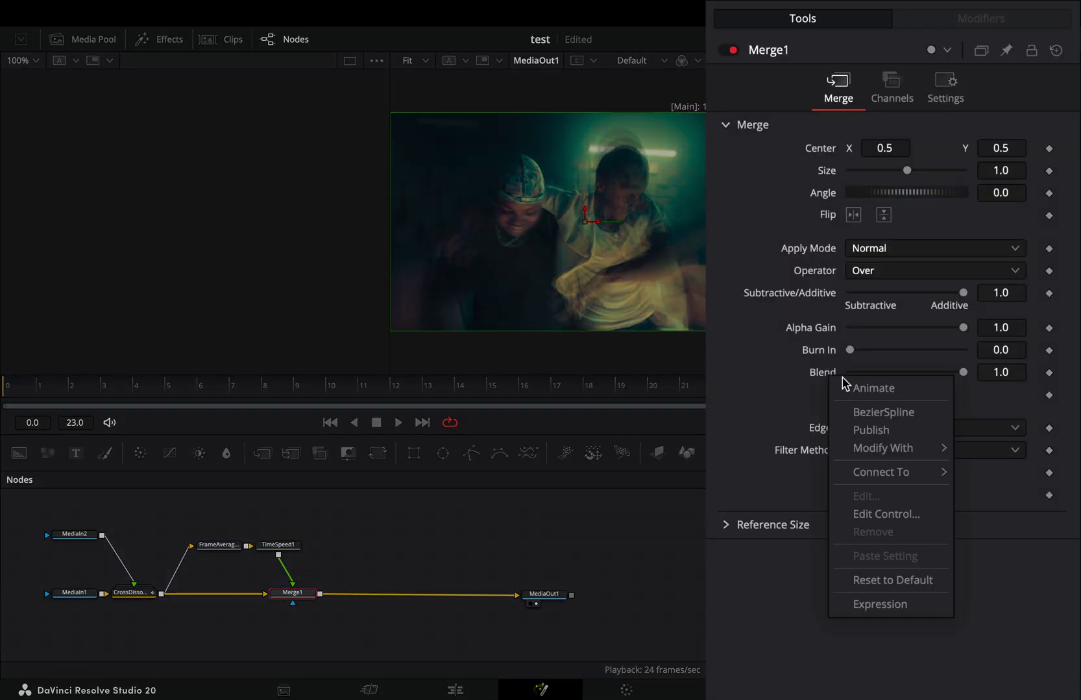
mouse_move(922, 428)
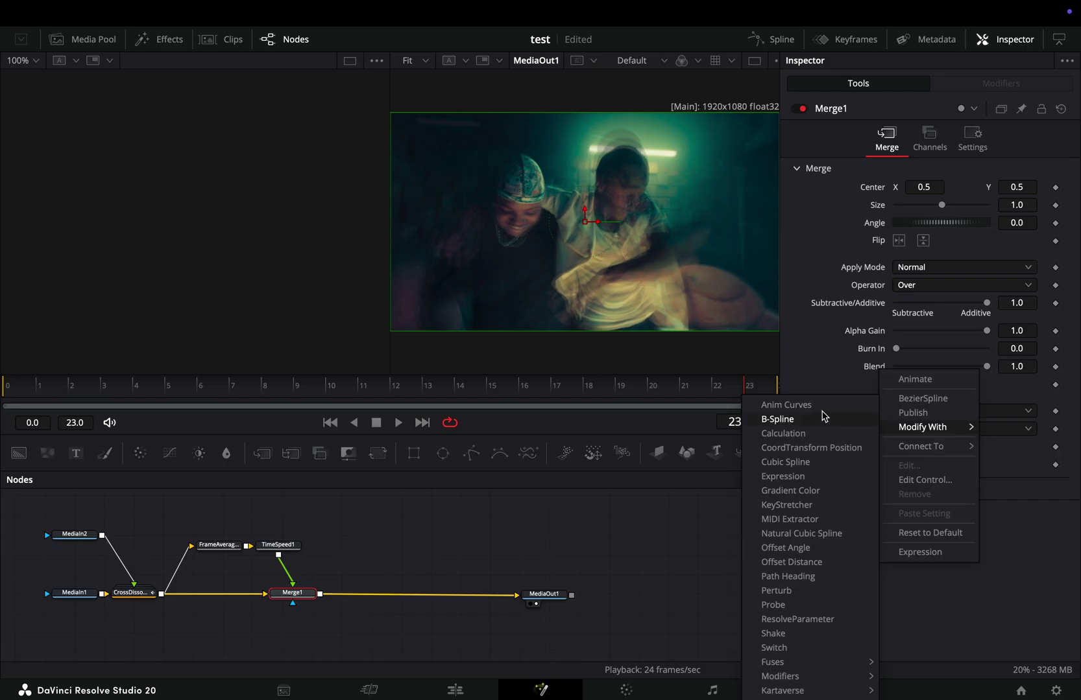
click(786, 404)
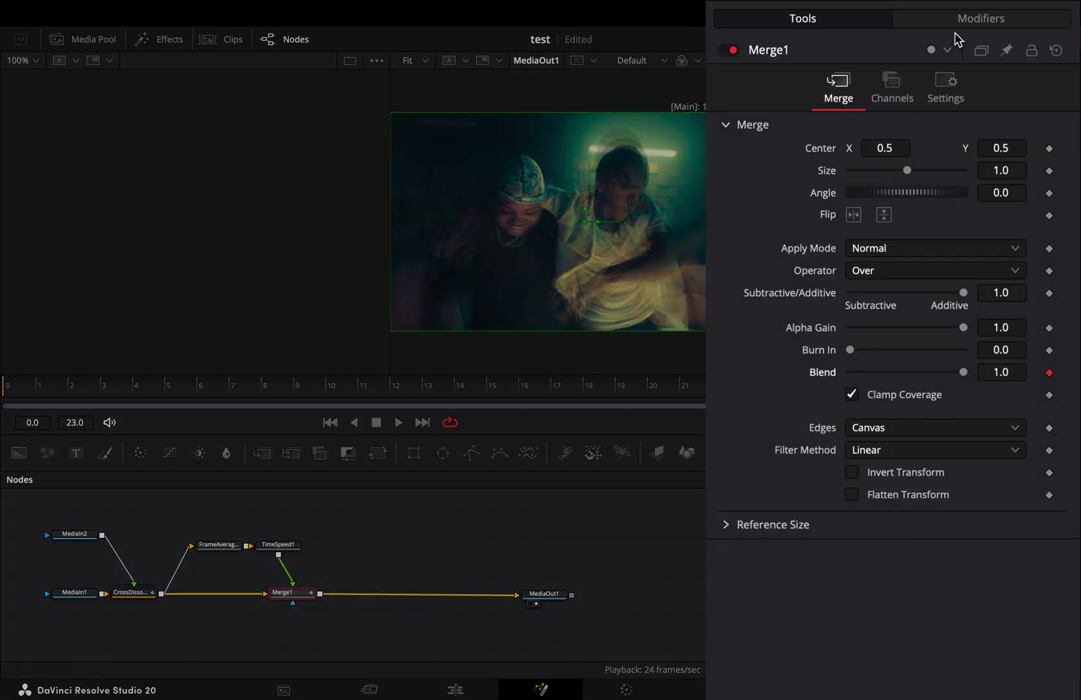
click(980, 18)
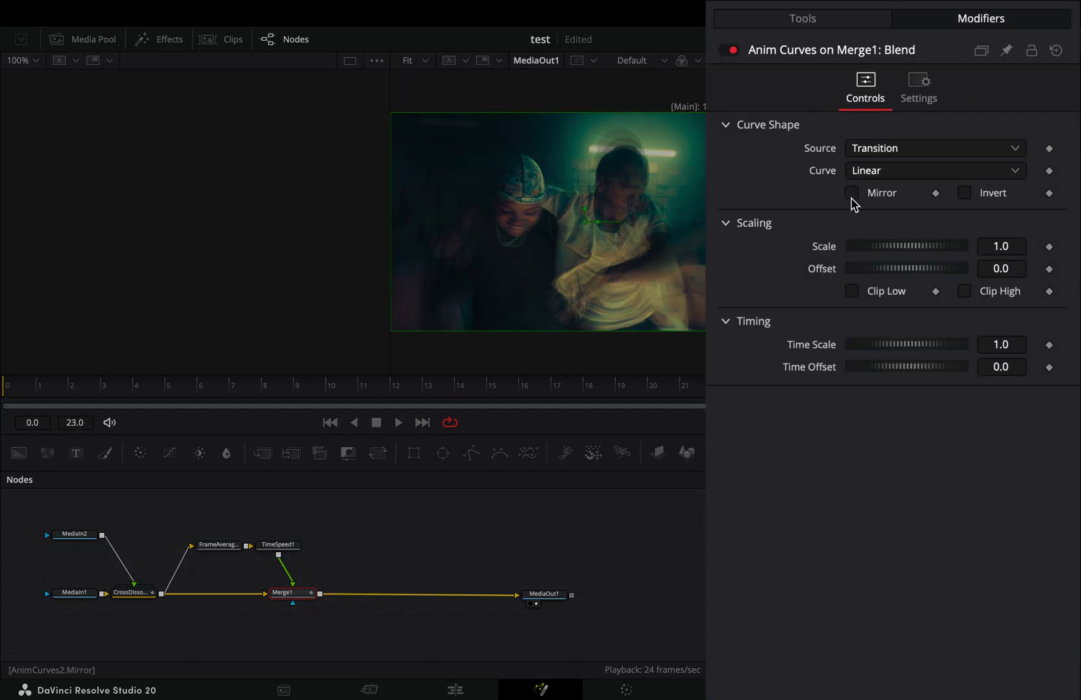
click(852, 194)
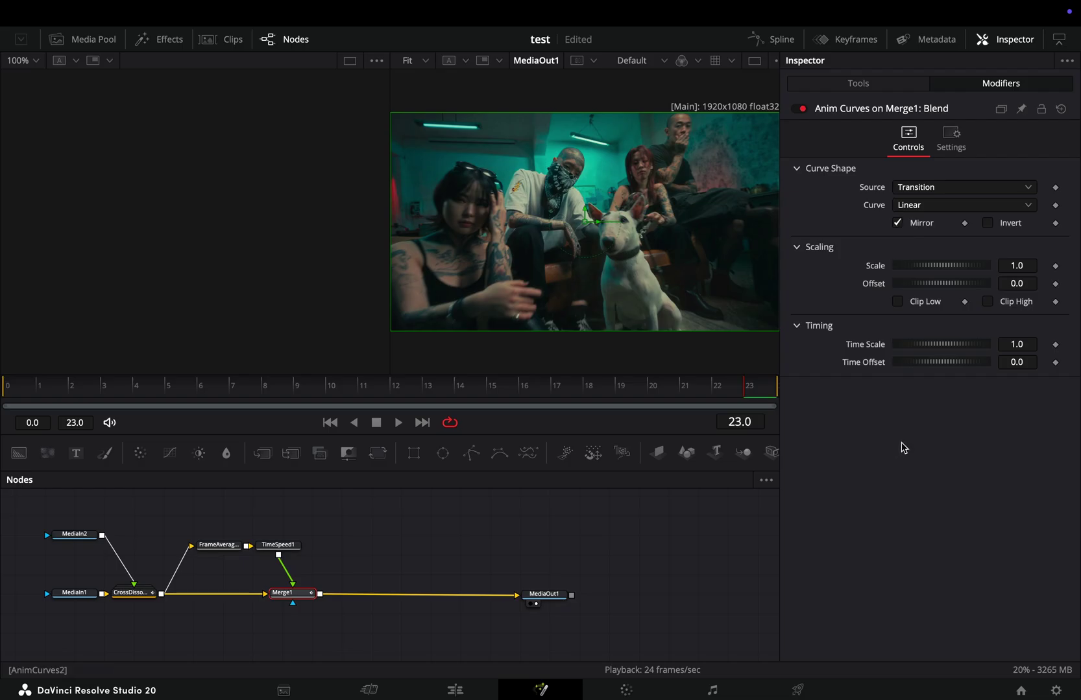
key(space)
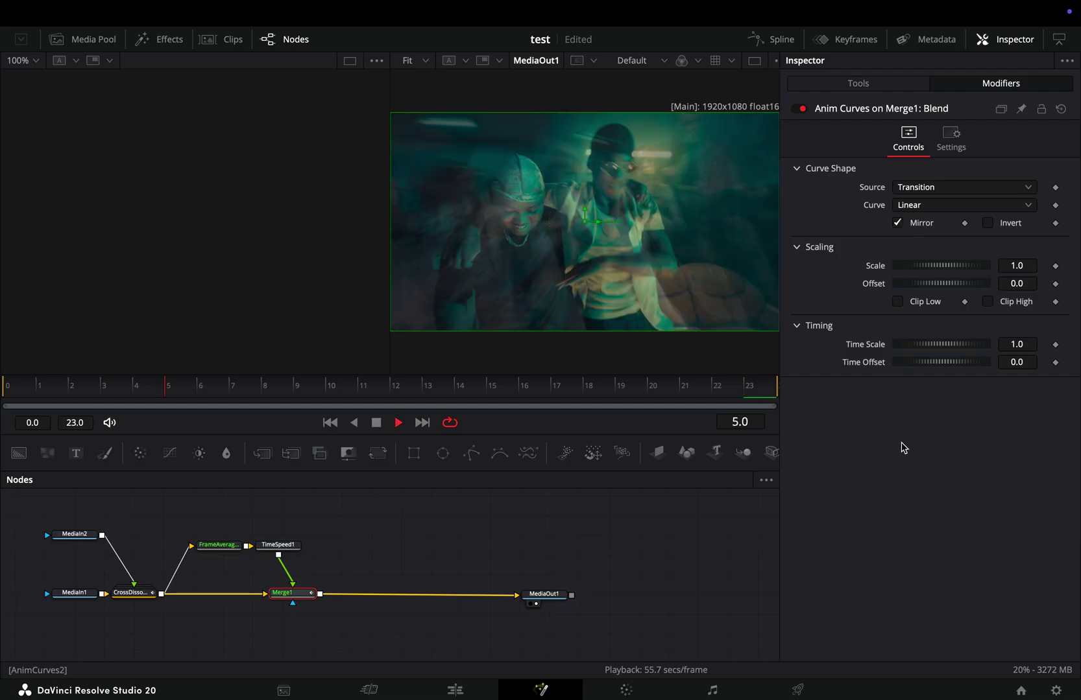